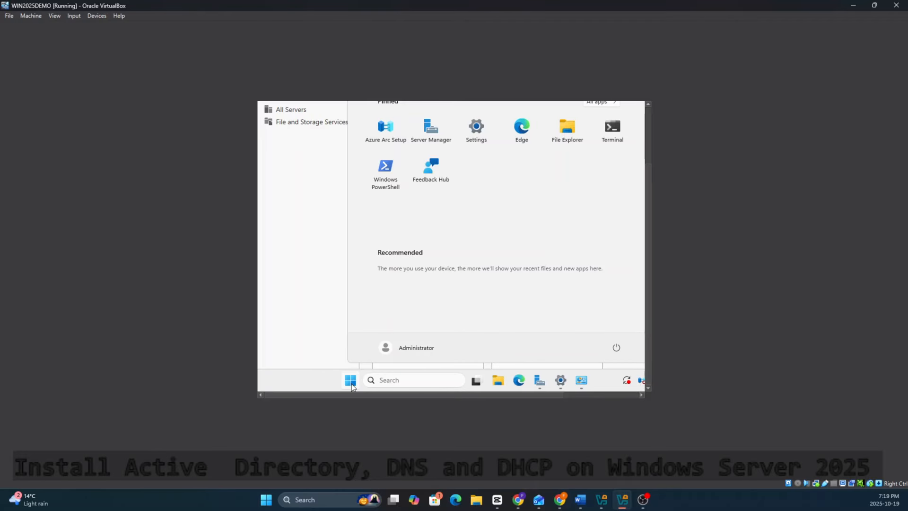
# Open the network adapter settings through Control Panel's Network and Sharing Center
pyautogui.click(404, 378)
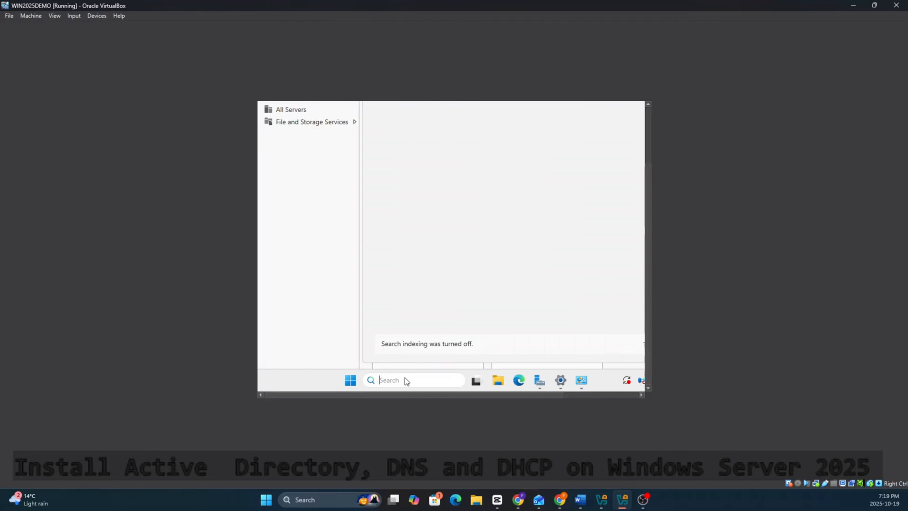
pyautogui.write('control')
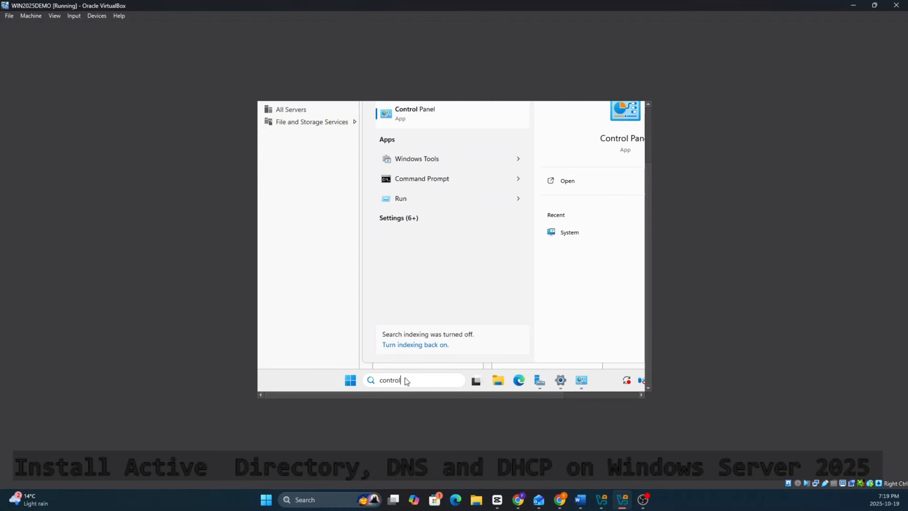
pyautogui.write(' panel')
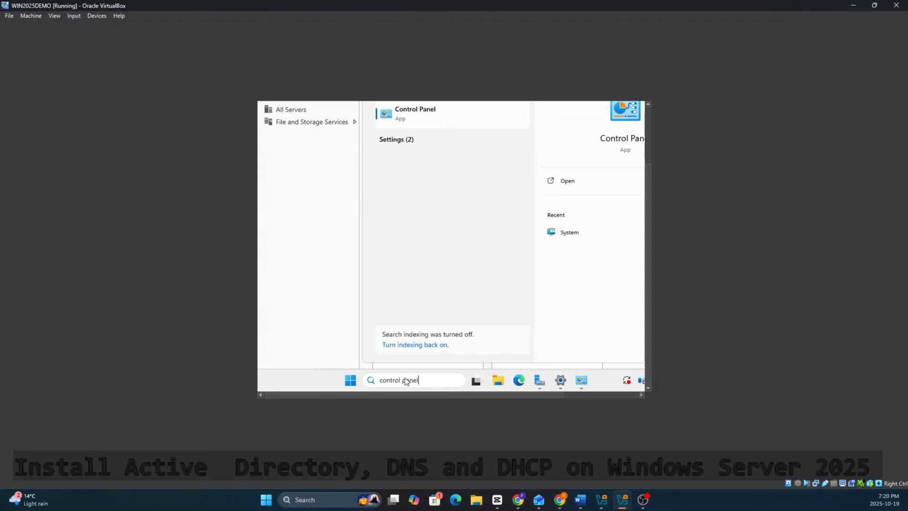
pyautogui.press('Return')
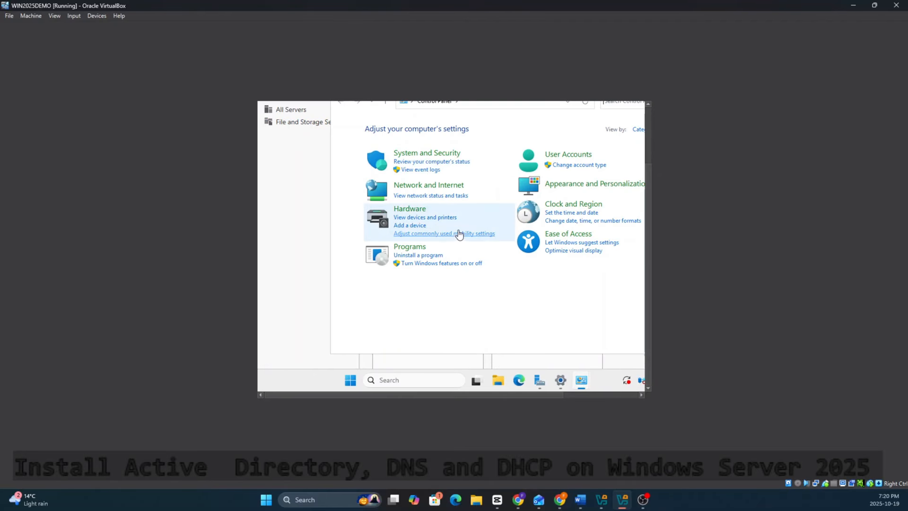
pyautogui.click(409, 186)
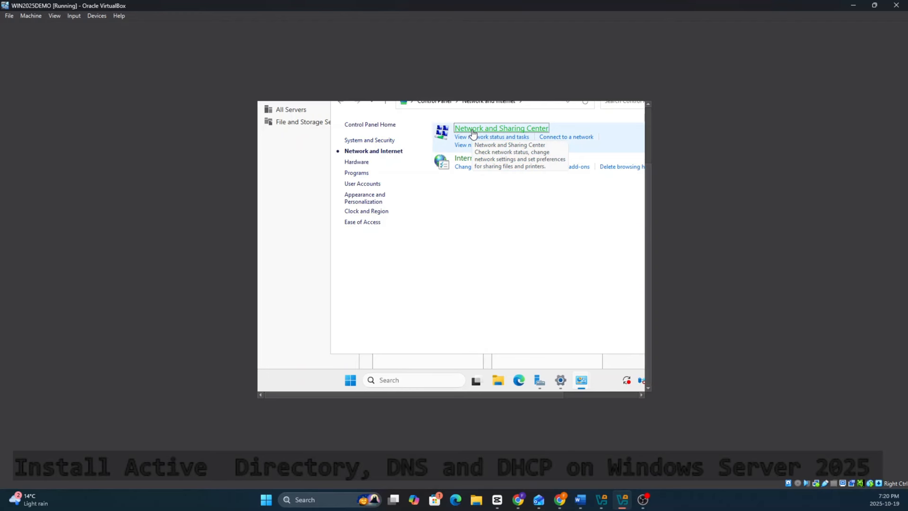
pyautogui.click(497, 129)
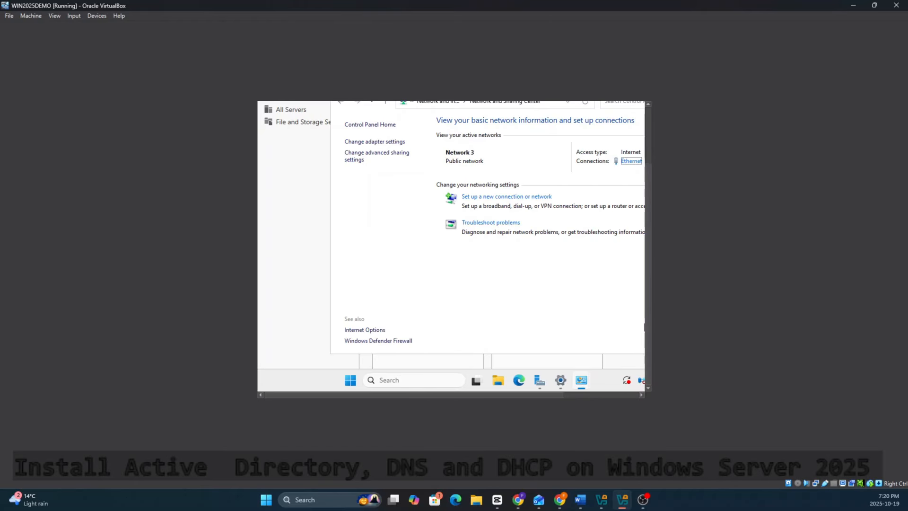
pyautogui.moveTo(648, 309); pyautogui.dragTo(648, 259)
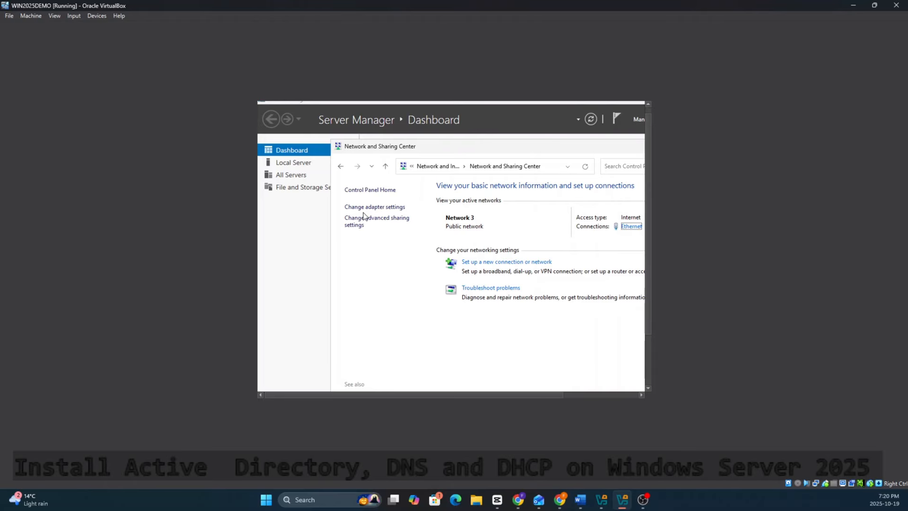
pyautogui.click(380, 211)
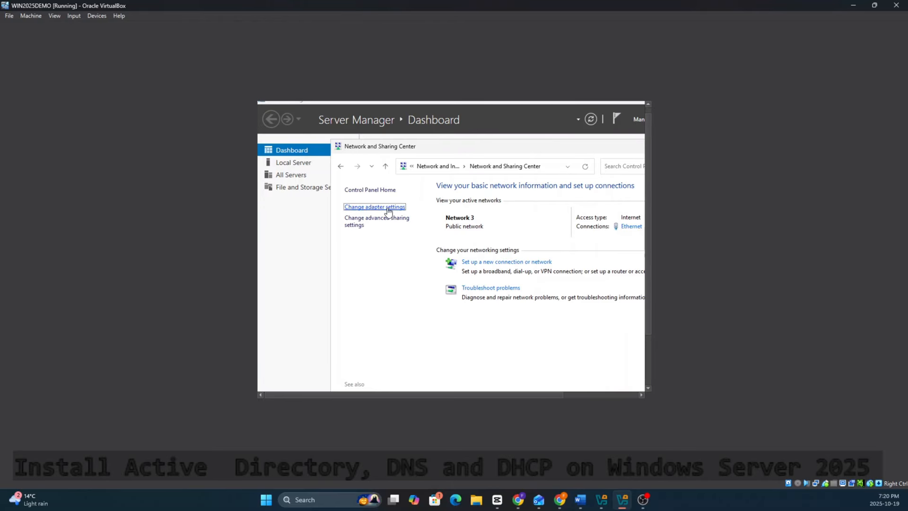
# Open the Internet Protocol Version 4 (TCP/IPv4) properties of the Ethernet adapter
pyautogui.rightClick(384, 212)
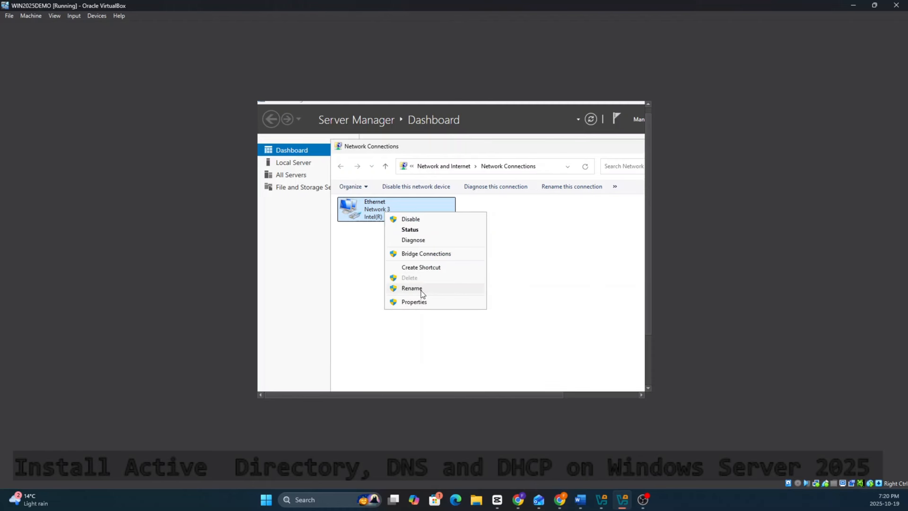
pyautogui.click(417, 302)
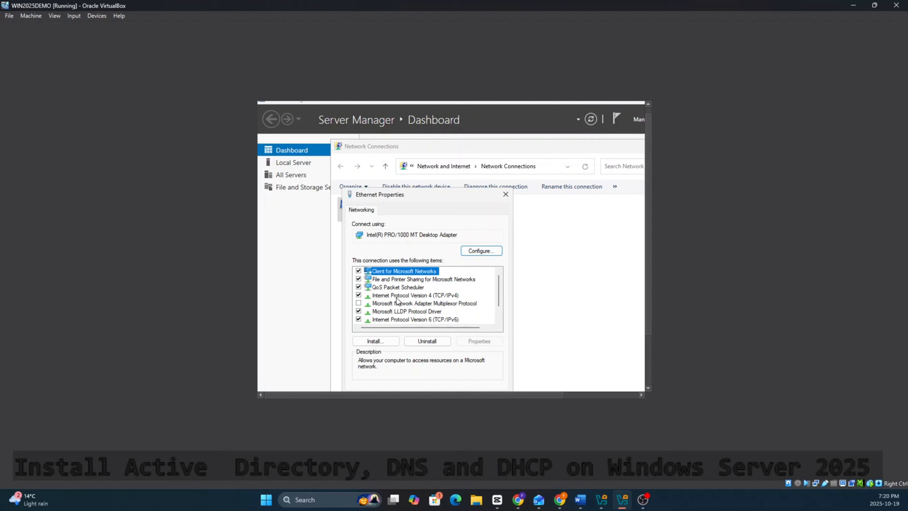
pyautogui.click(455, 296)
pyautogui.click(483, 343)
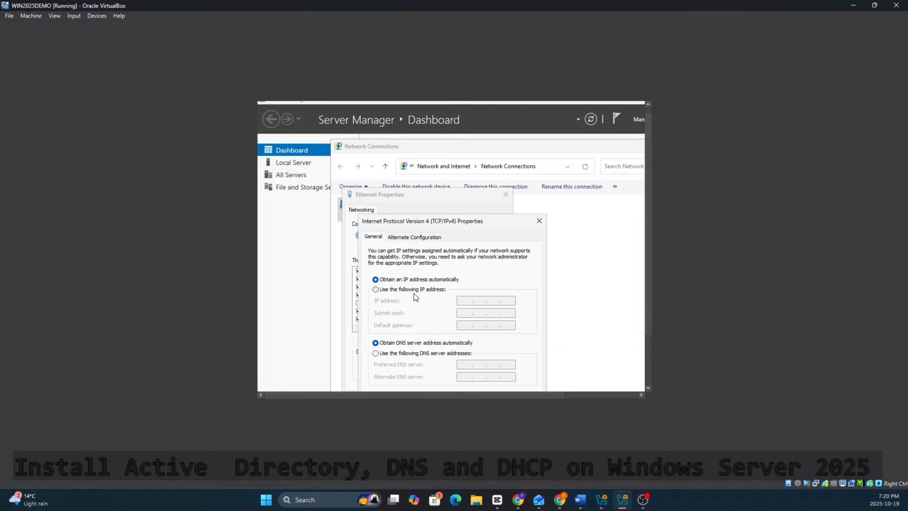
# Assign the Ethernet adapter the static IP address 192.168.10.10 with subnet mask 255.255.255.0
pyautogui.click(376, 290)
pyautogui.click(466, 301)
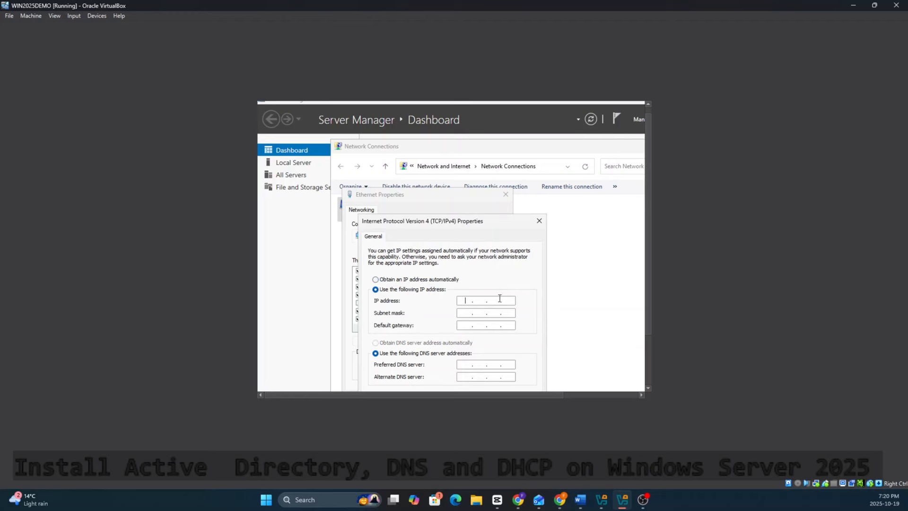
pyautogui.write('192 . ')
pyautogui.write('1')
pyautogui.write('68 . ')
pyautogui.write('101 . 0')
pyautogui.press('BackSpace')
pyautogui.press('BackSpace')
pyautogui.press('BackSpace')
pyautogui.press('BackSpace')
pyautogui.write('0 . 10')
pyautogui.click(467, 313)
pyautogui.moveTo(509, 215); pyautogui.dragTo(509, 183)
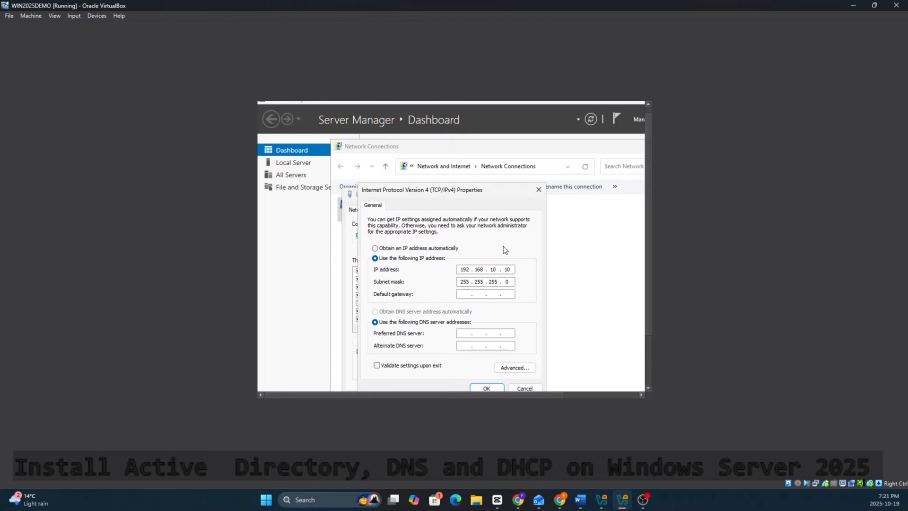
# Set the default gateway to 192.168.10.1, then apply the IPv4 settings and close the Ethernet properties
pyautogui.click(467, 293)
pyautogui.write('192 . 168 . 10 . 1')
pyautogui.moveTo(648, 279); pyautogui.dragTo(647, 315)
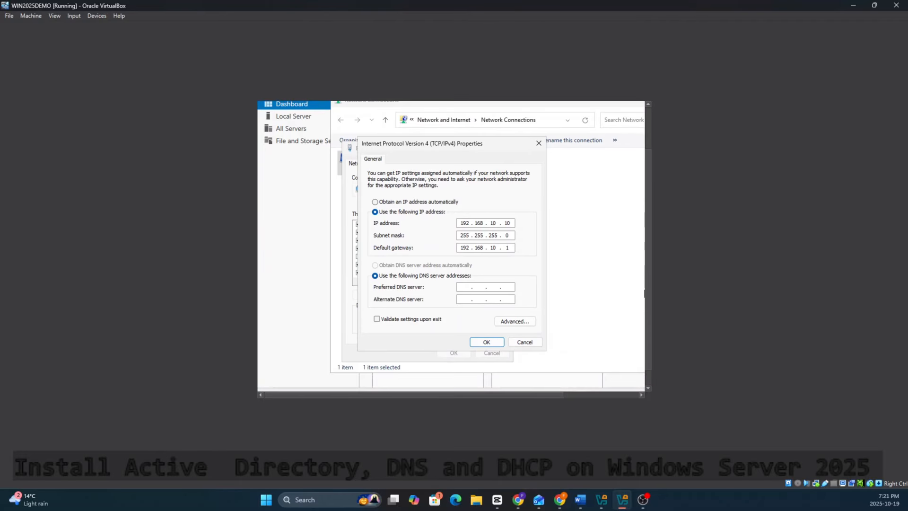
pyautogui.click(489, 342)
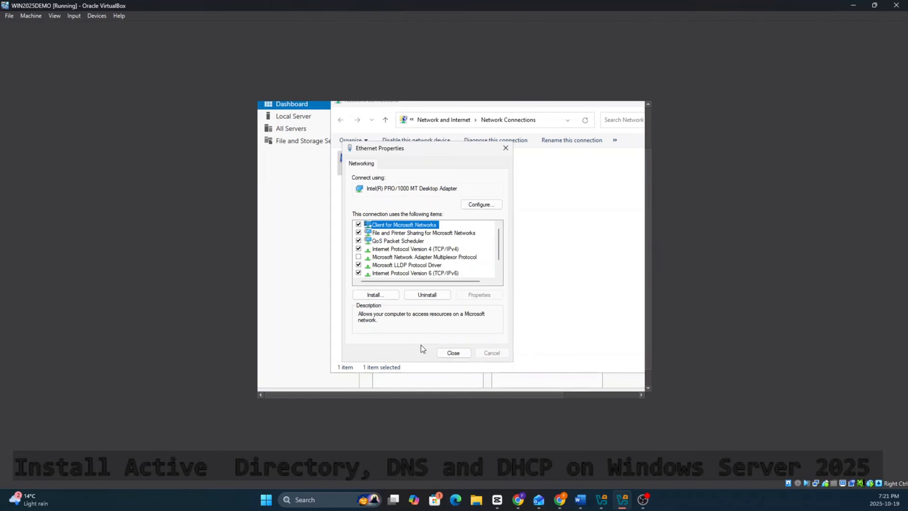
pyautogui.click(450, 352)
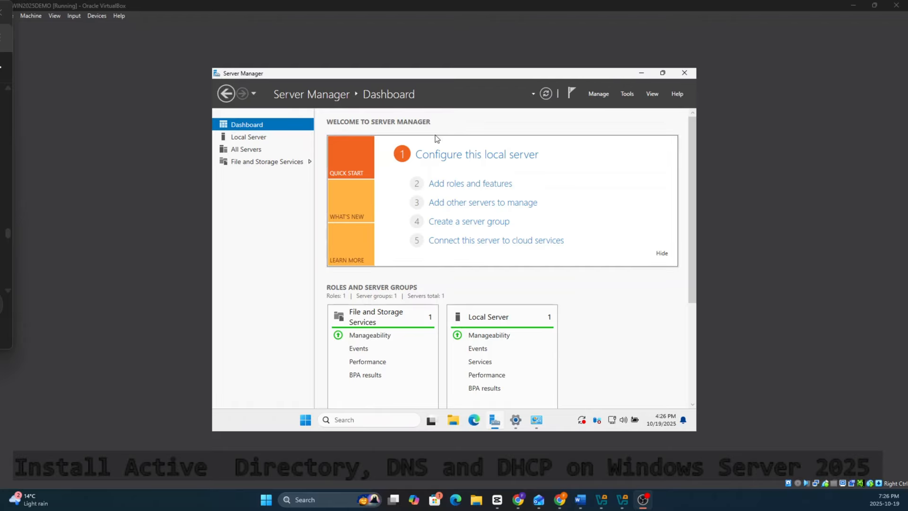
# Start adding roles and features with a role-based installation on the server Windowsserve2025 from the server pool
pyautogui.click(588, 92)
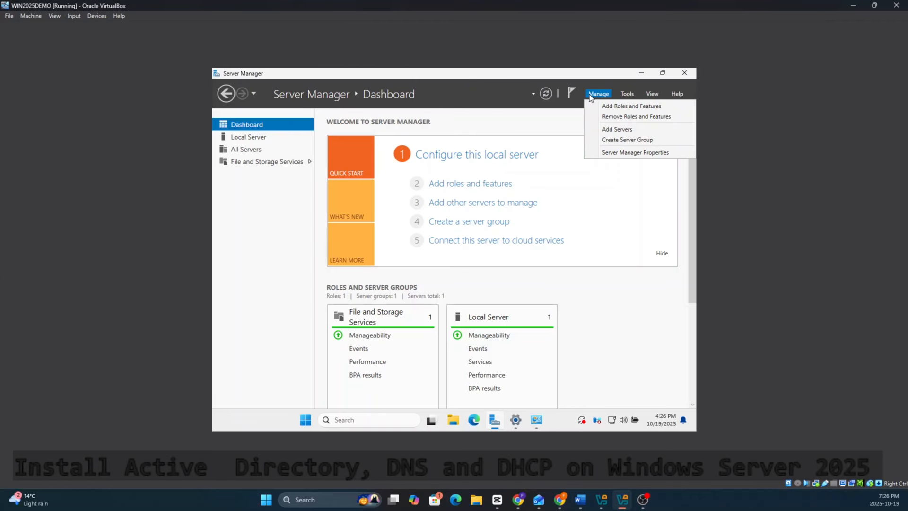
pyautogui.click(614, 109)
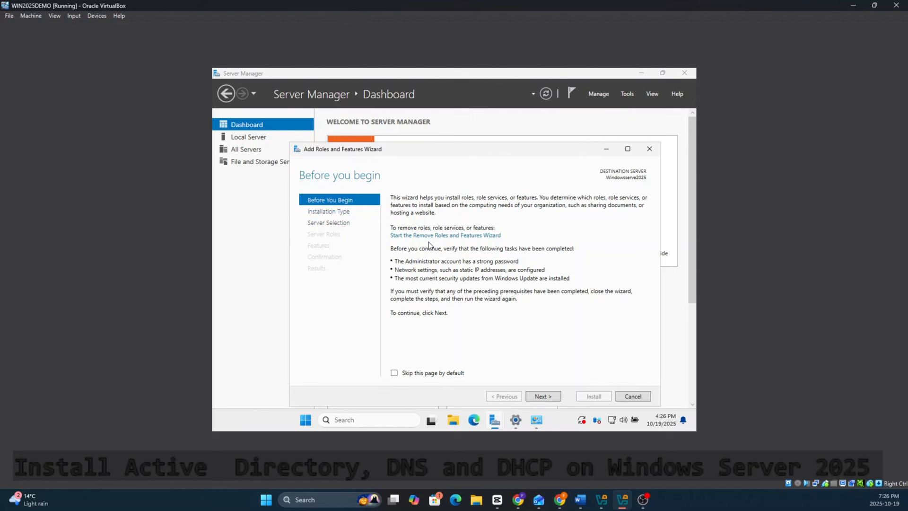
pyautogui.click(543, 397)
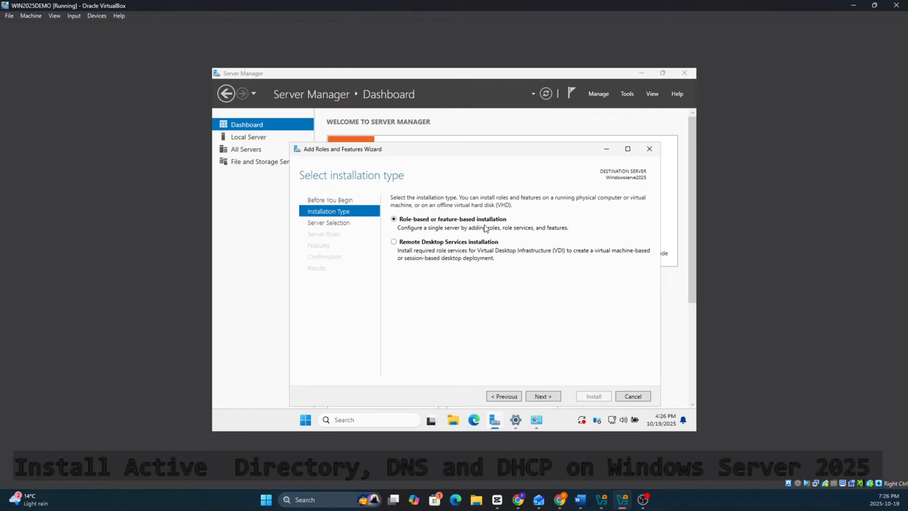
pyautogui.click(543, 397)
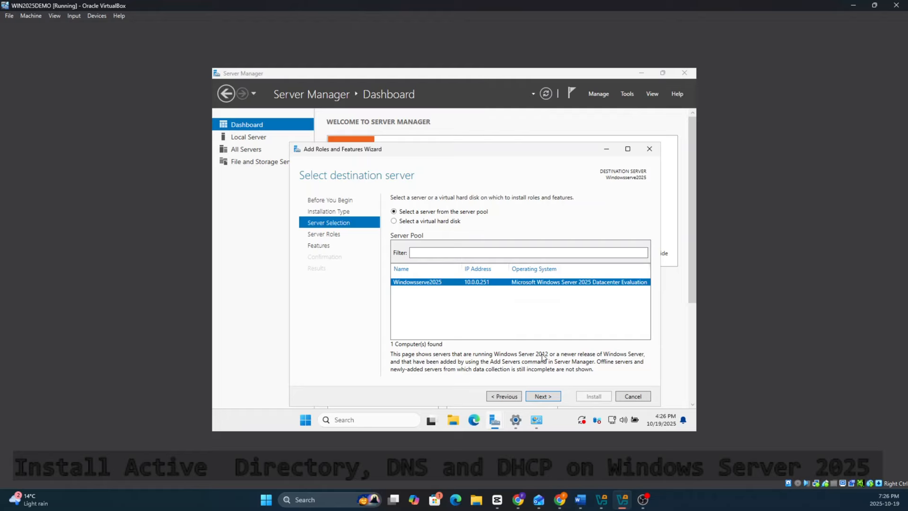
pyautogui.click(551, 396)
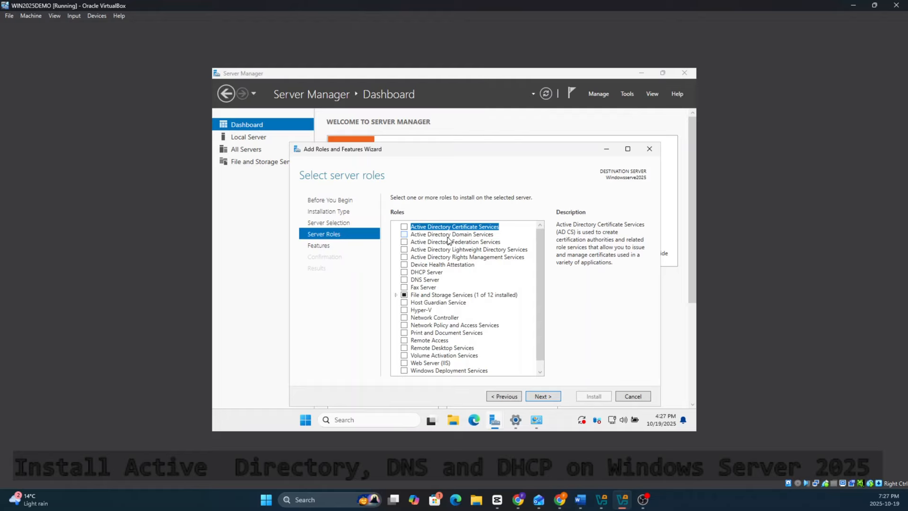
# Select the Active Directory Domain Services role with its required features and management tools, and install it
pyautogui.click(403, 235)
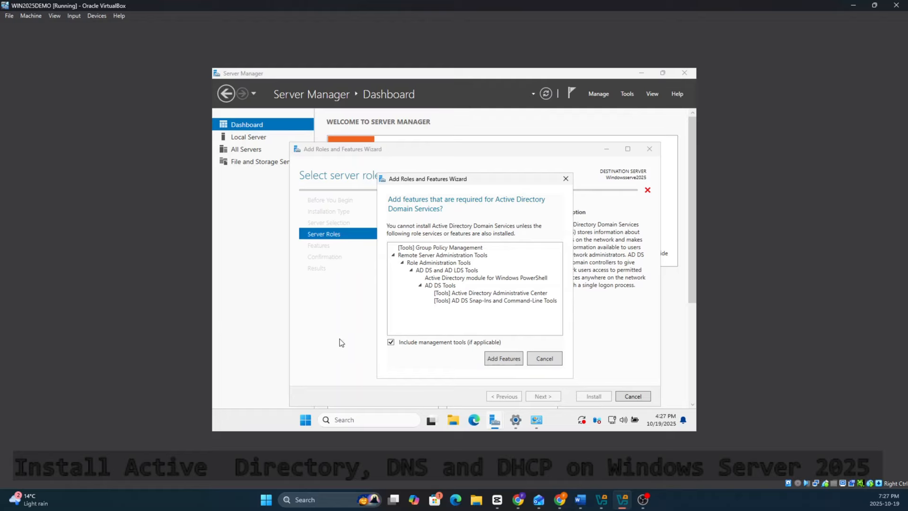
pyautogui.click(513, 359)
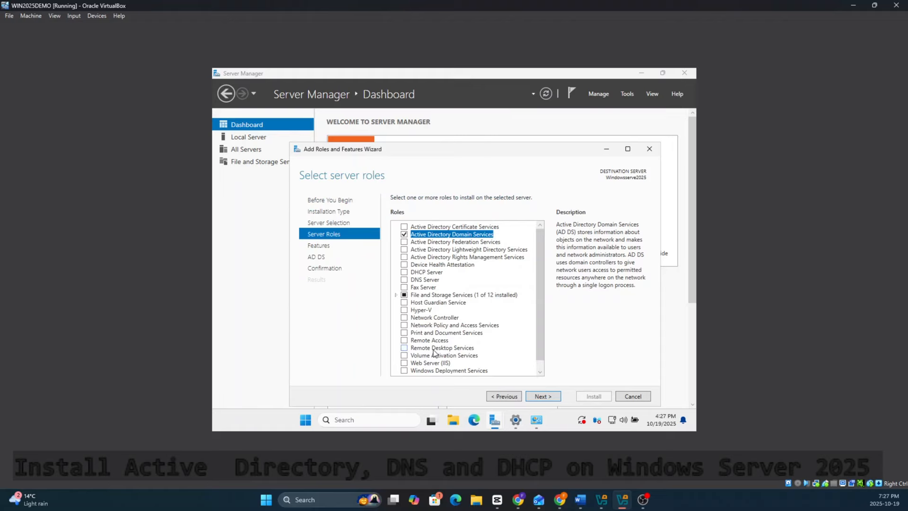
pyautogui.click(544, 400)
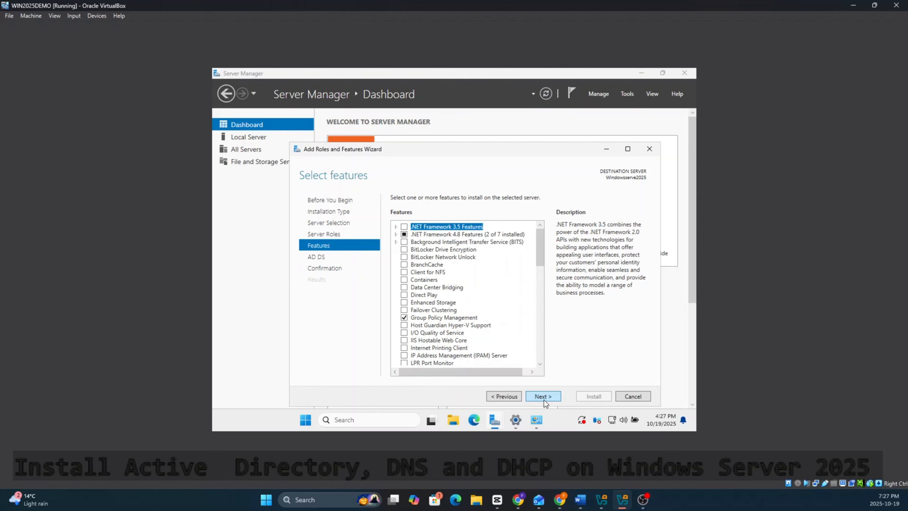
pyautogui.click(543, 398)
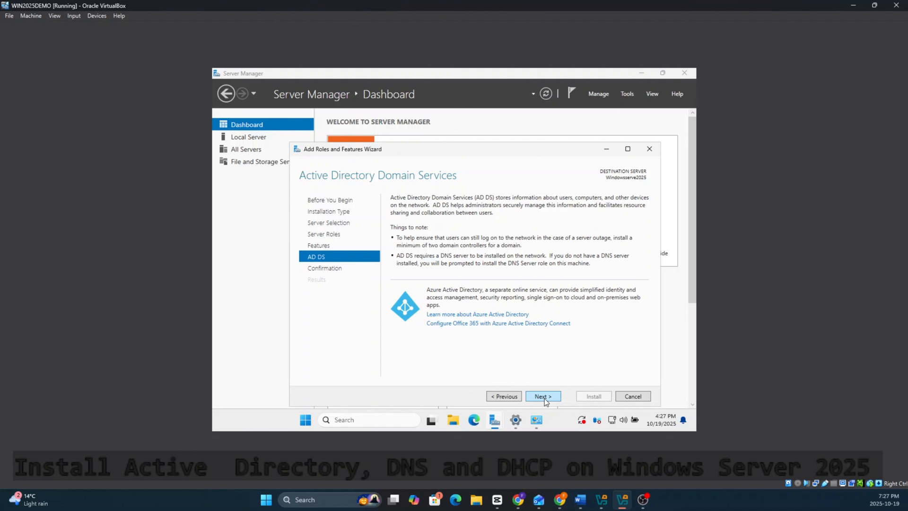
pyautogui.click(544, 398)
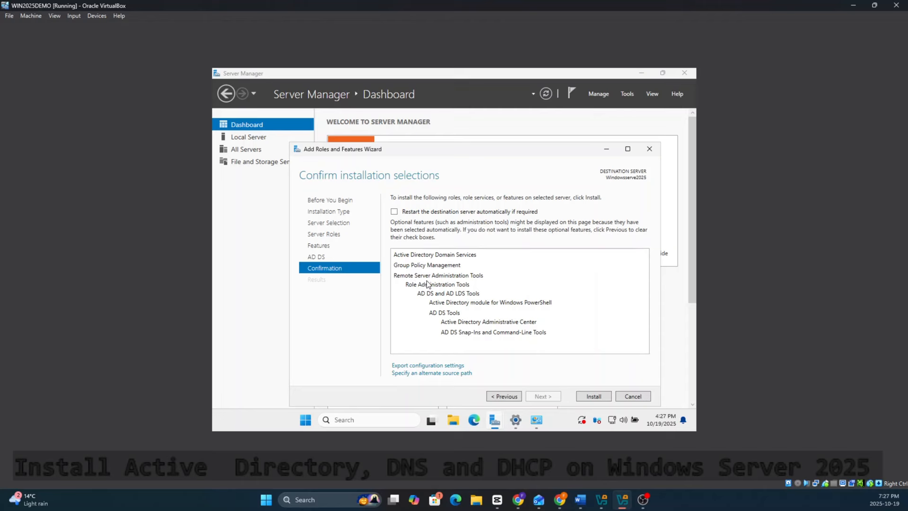
pyautogui.click(597, 400)
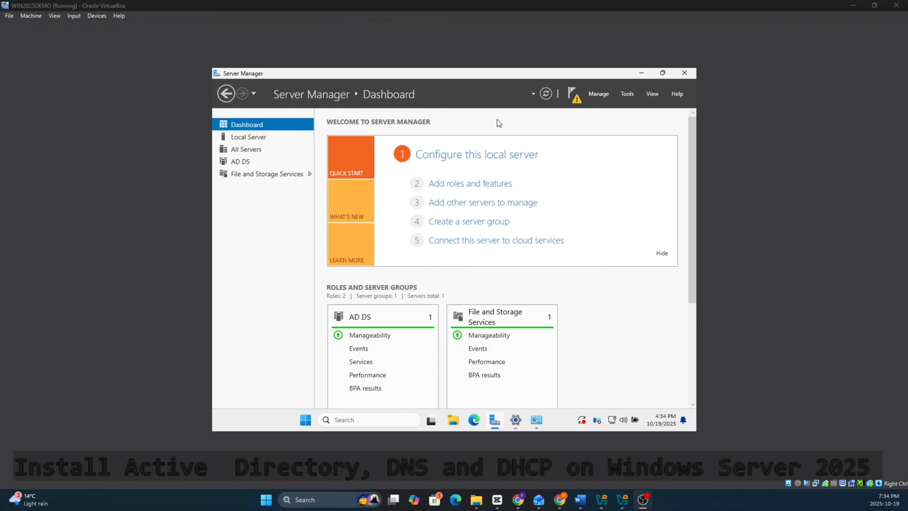
# Start promoting the server to a domain controller in a new forest with a .local root domain name
pyautogui.click(573, 97)
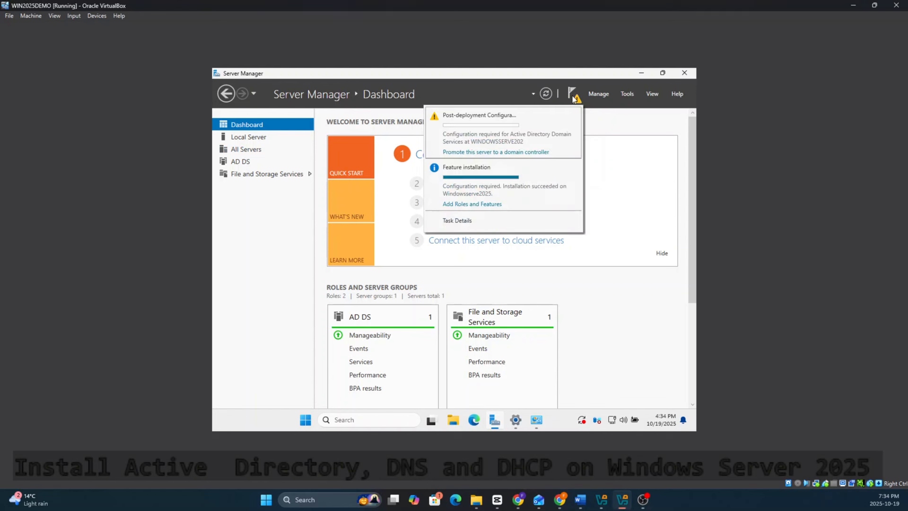
pyautogui.click(484, 153)
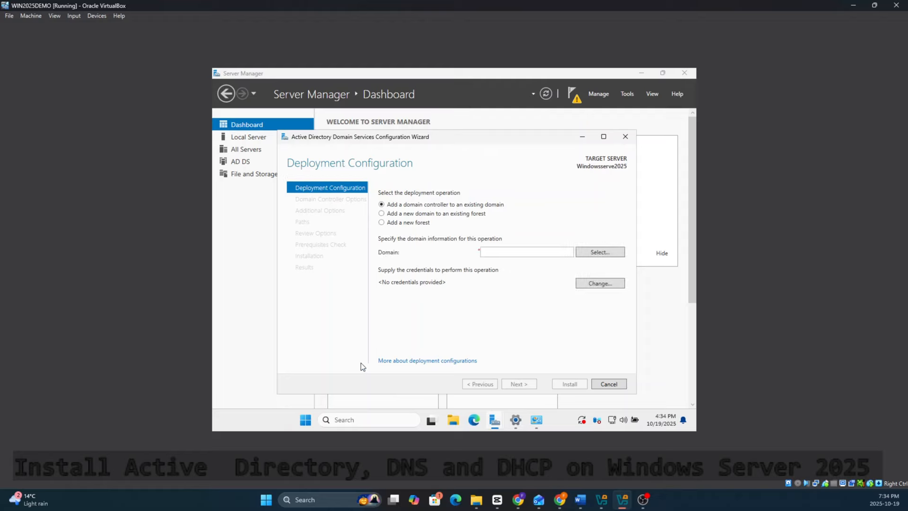
pyautogui.click(382, 222)
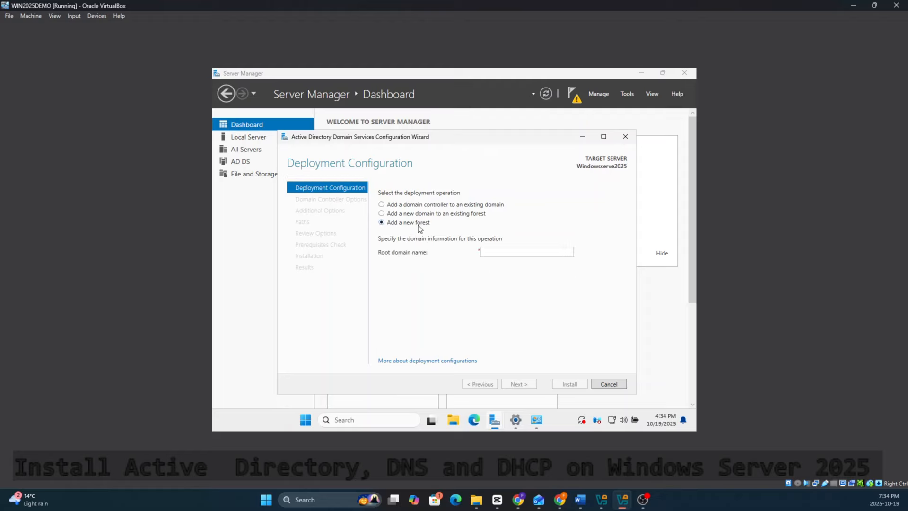
pyautogui.click(515, 252)
pyautogui.write('securew')
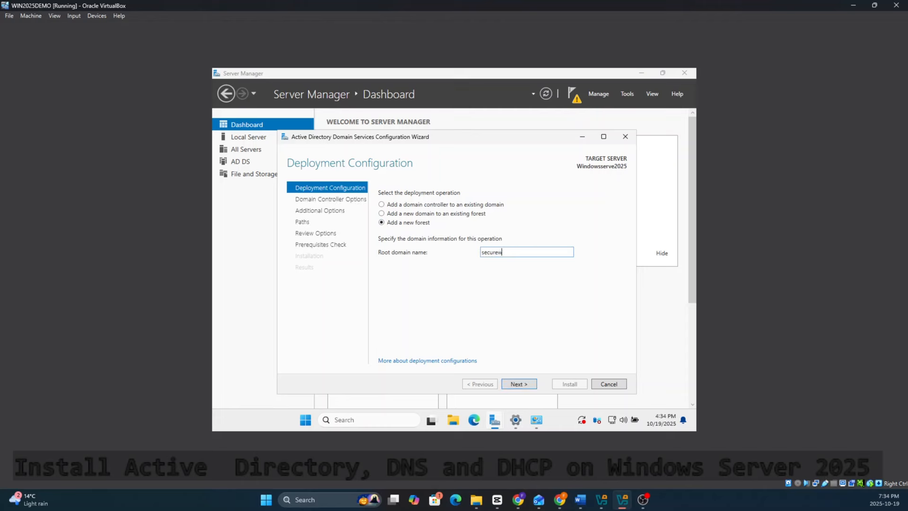
pyautogui.write('ityhfranca.local')
pyautogui.click(520, 386)
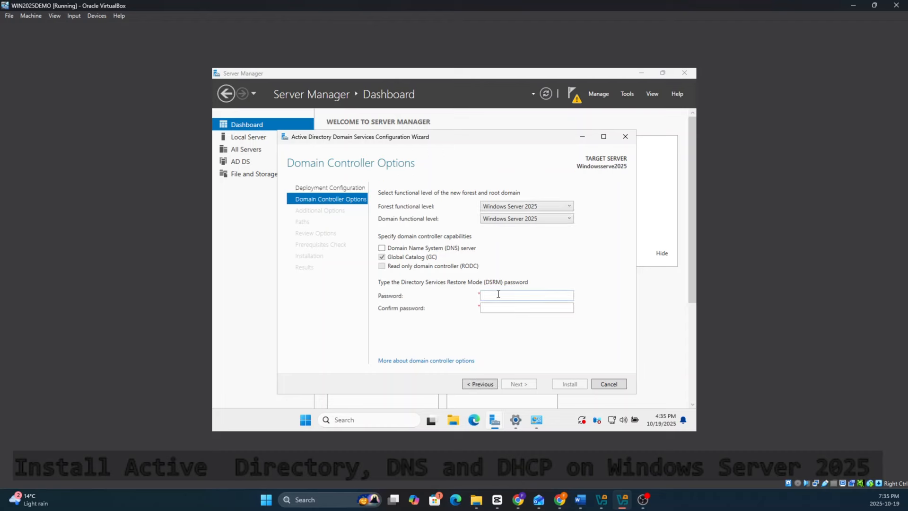
# Enter and confirm the Directory Services Restore Mode password, and accept the domain controller options
pyautogui.click(498, 294)
pyautogui.write('•••••••••')
pyautogui.click(544, 307)
pyautogui.write('•••••••••••')
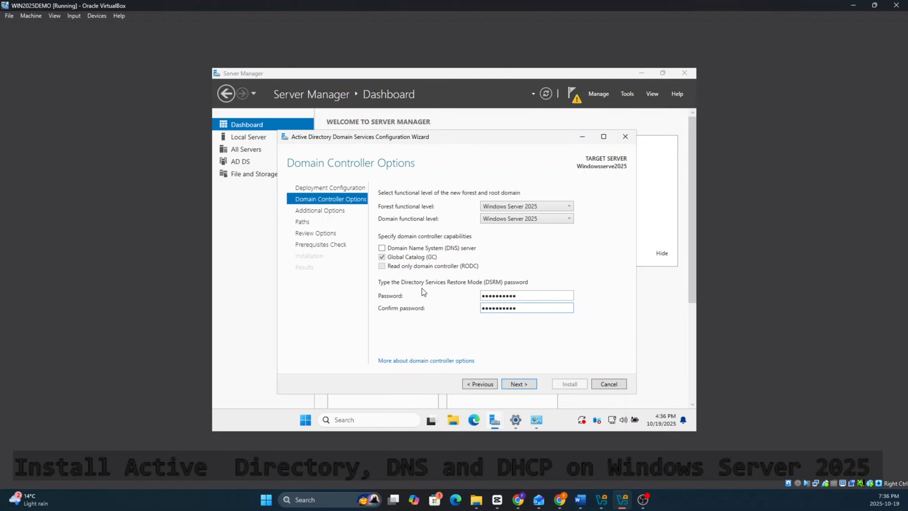
pyautogui.click(526, 386)
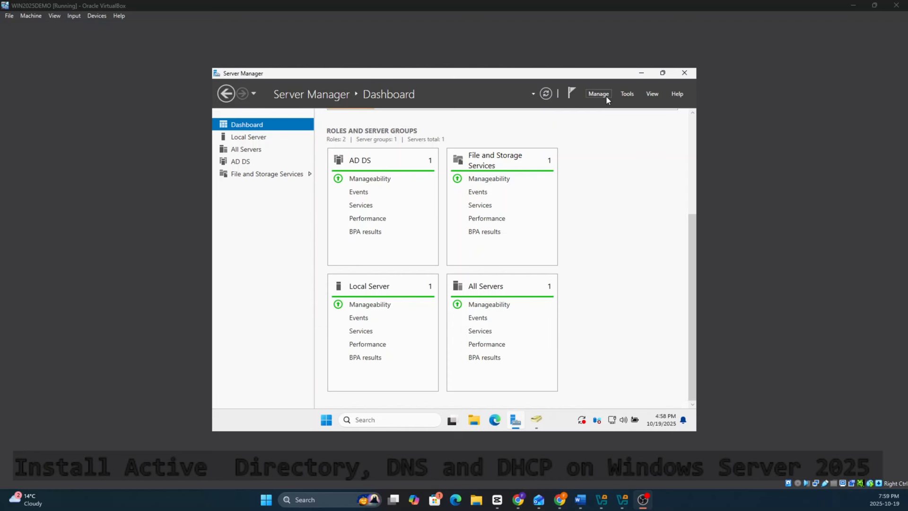
# Open Active Directory Users and Computers and create a protected organizational unit named YouTubeTeam in the .local domain
pyautogui.click(635, 93)
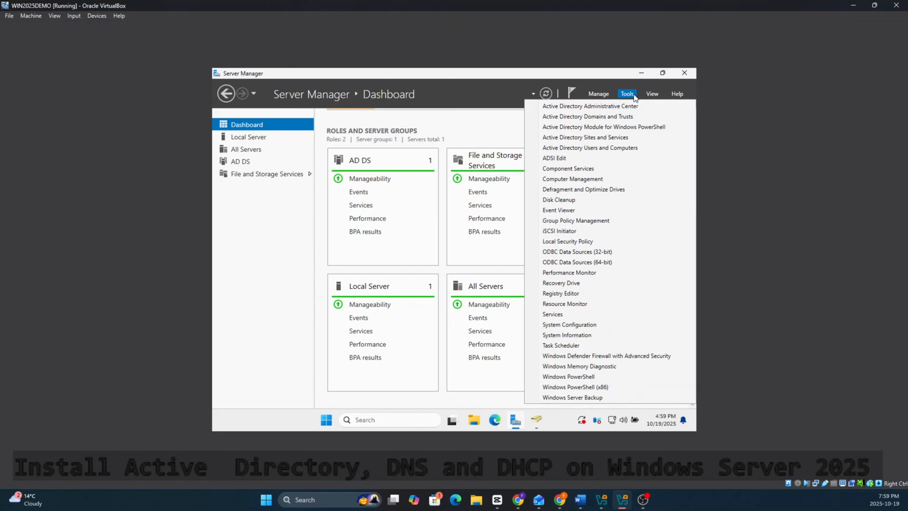
pyautogui.click(590, 147)
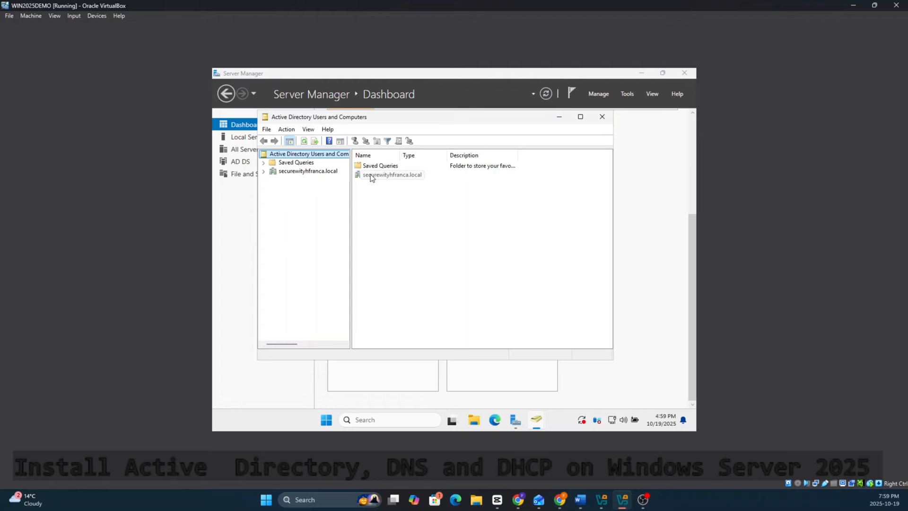
pyautogui.rightClick(371, 175)
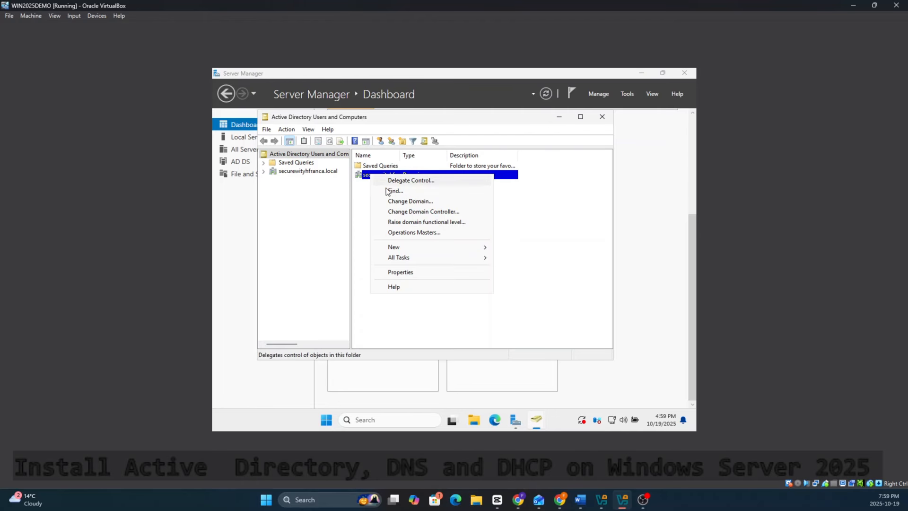
pyautogui.moveTo(421, 249)
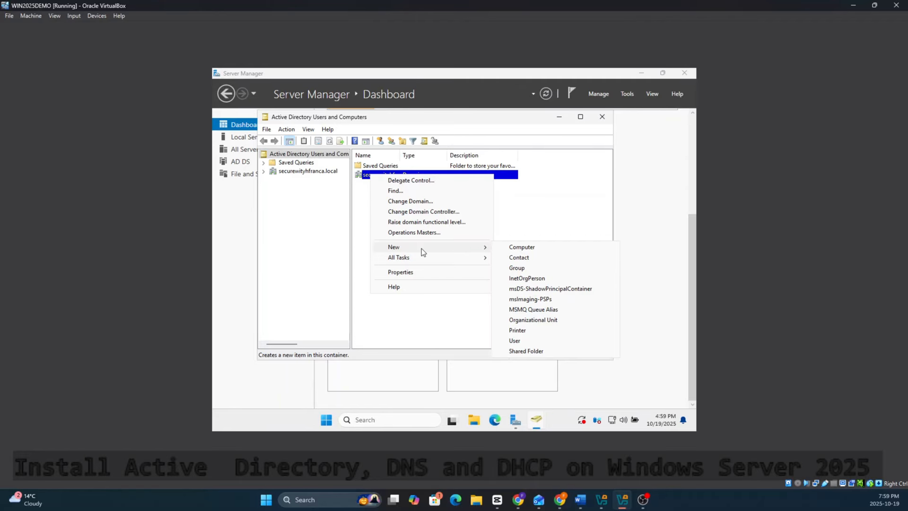
pyautogui.click(533, 320)
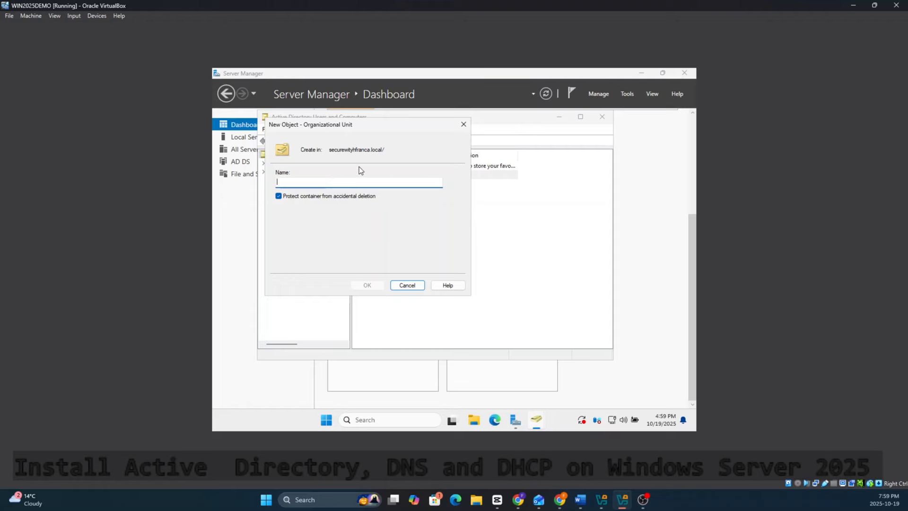
pyautogui.write('You')
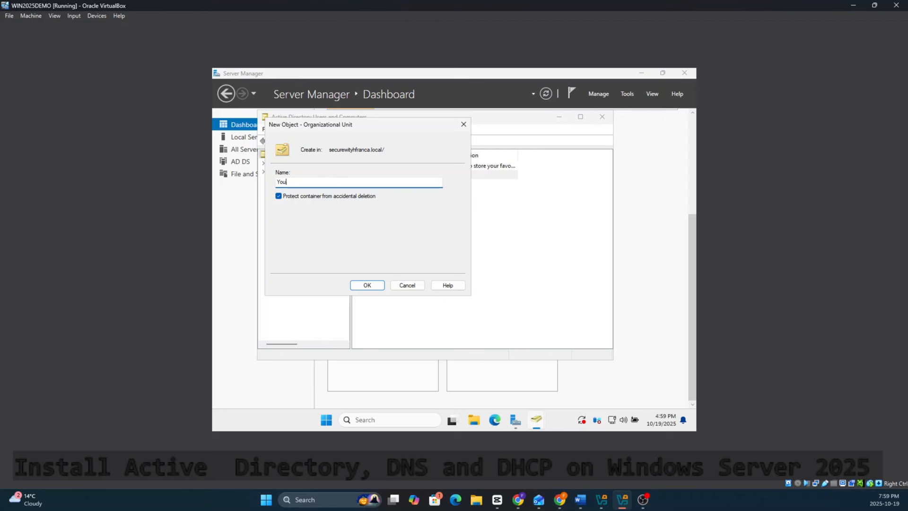
pyautogui.write('TubeTeam')
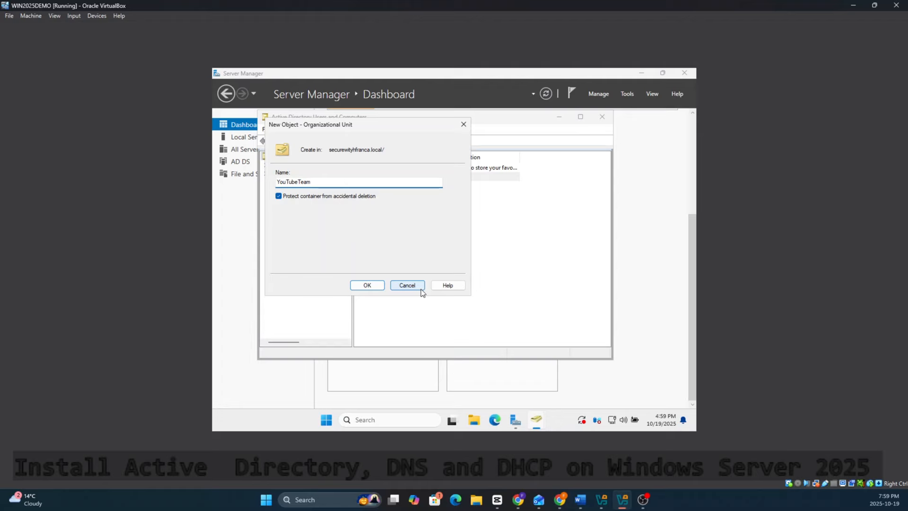
pyautogui.click(365, 286)
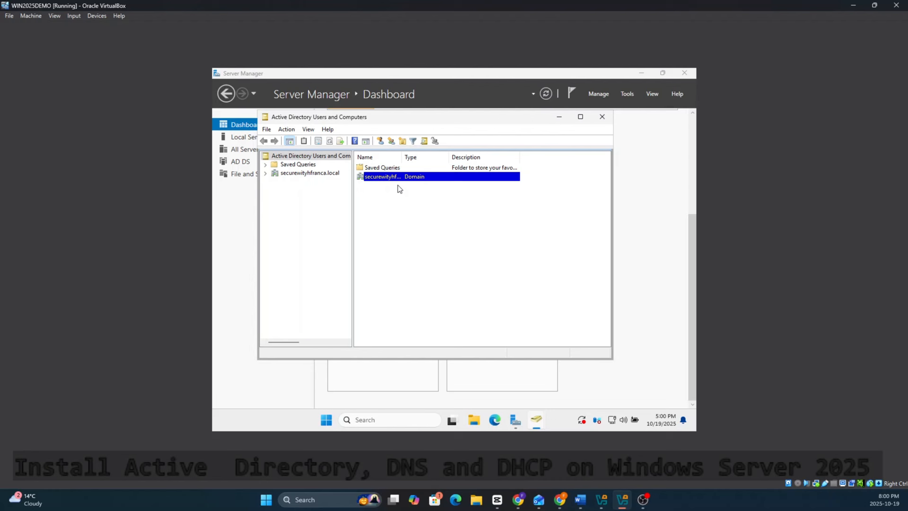
pyautogui.rightClick(316, 174)
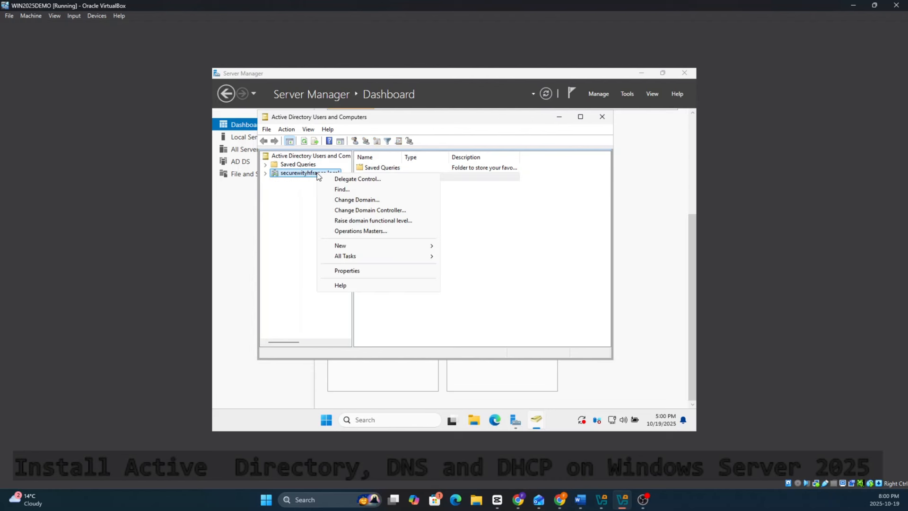
pyautogui.click(365, 272)
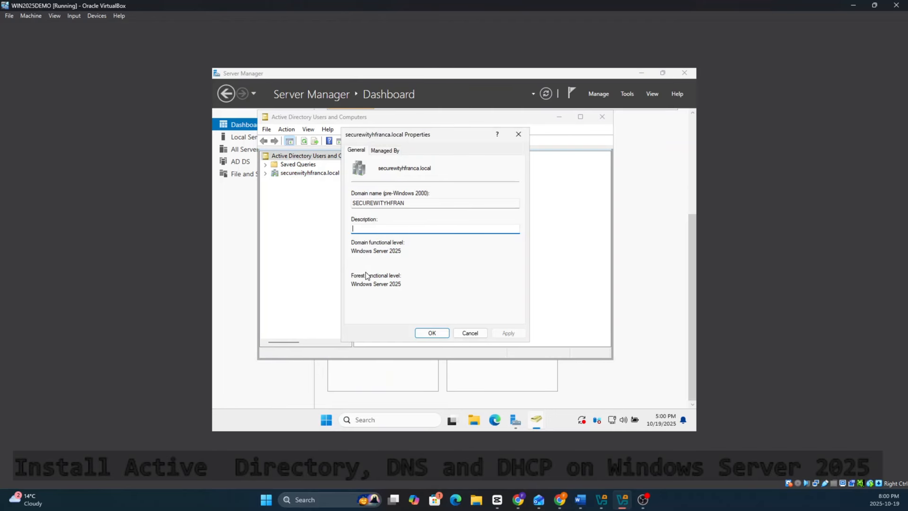
pyautogui.click(518, 134)
# Start creating another organizational unit directly under the .local domain, entering Cyber in its name
pyautogui.rightClick(309, 173)
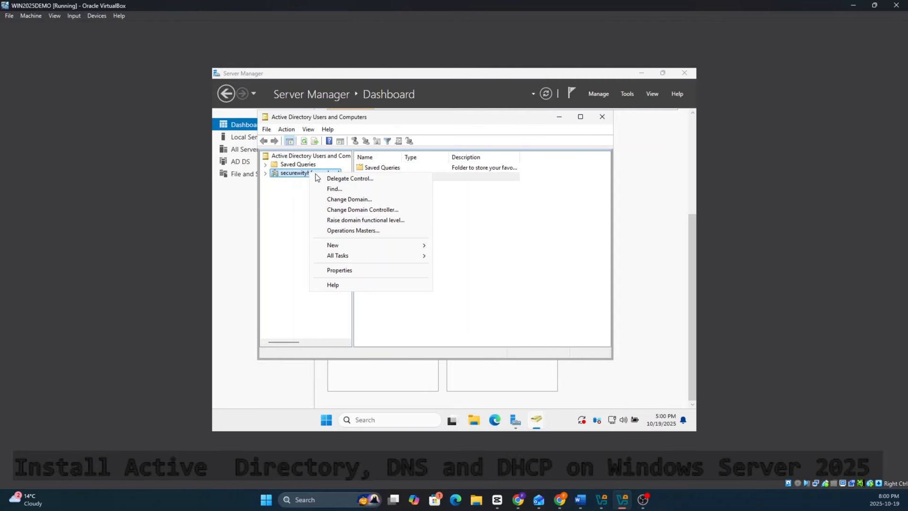
pyautogui.moveTo(371, 245)
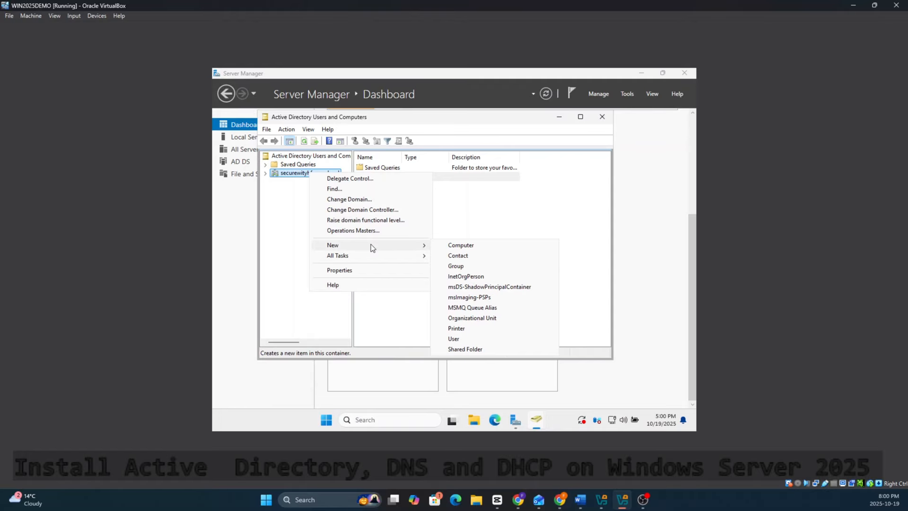
pyautogui.click(474, 318)
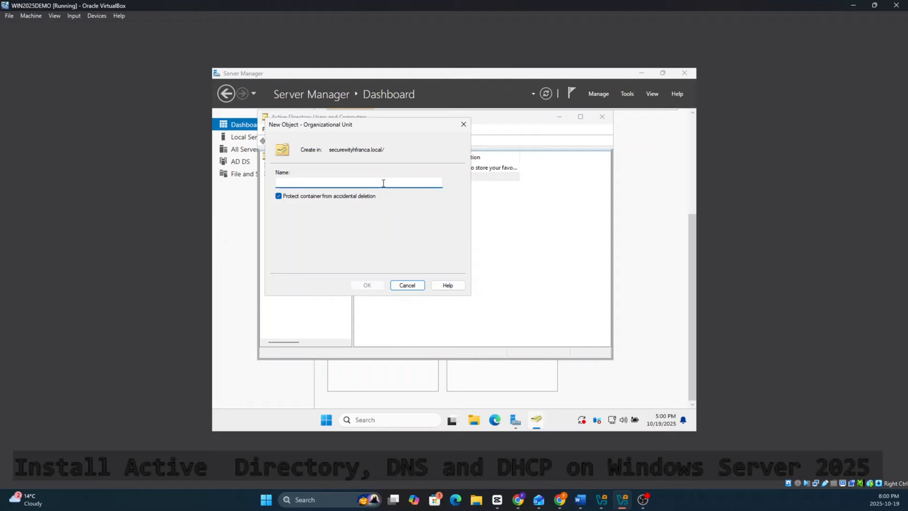
pyautogui.write('Cyber')
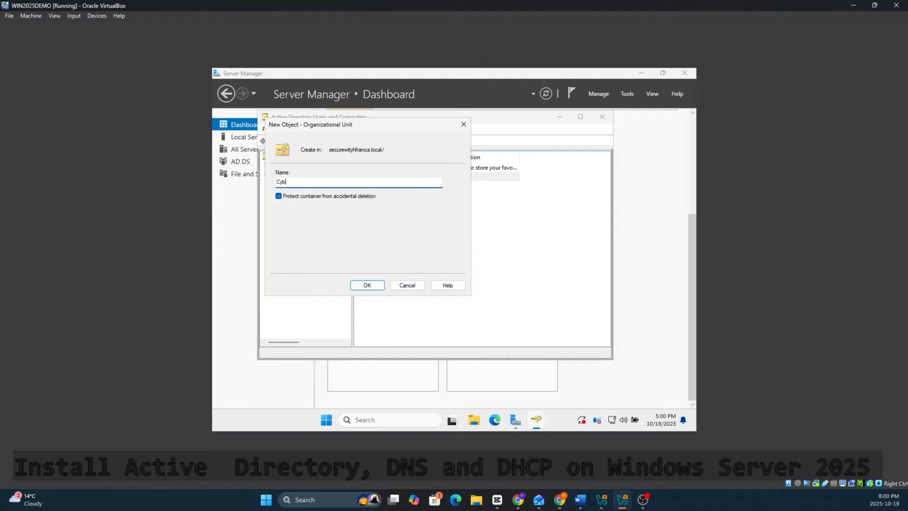